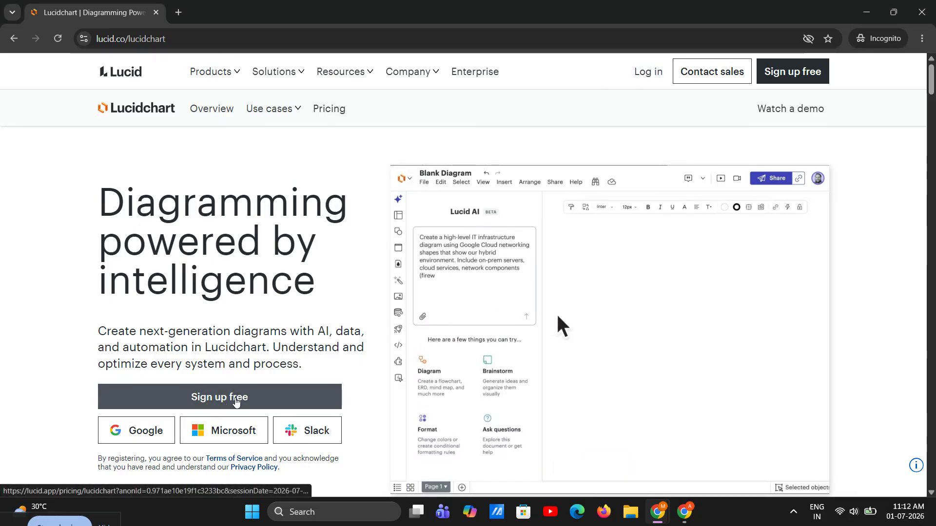
- Open the free Lucidchart sign-up page to view its registration options, and close the incognito window
click(235, 399)
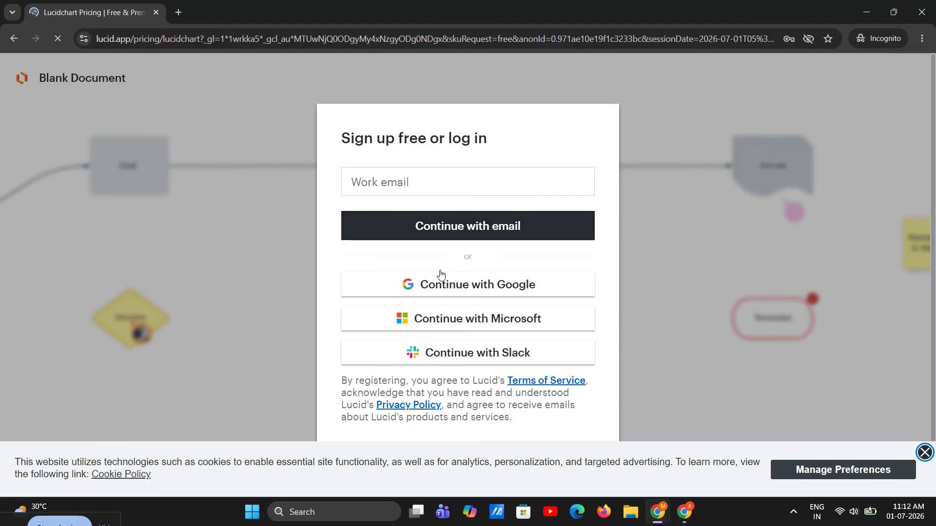
click(921, 12)
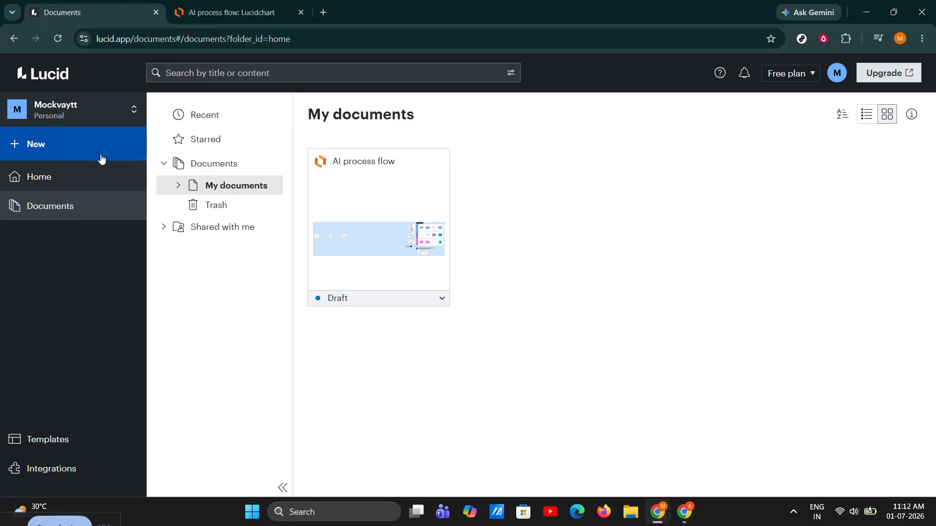
- Create a new Lucidchart diagram from the documents page and dismiss the Lucid AI assistant
click(125, 158)
mouse_move(118, 211)
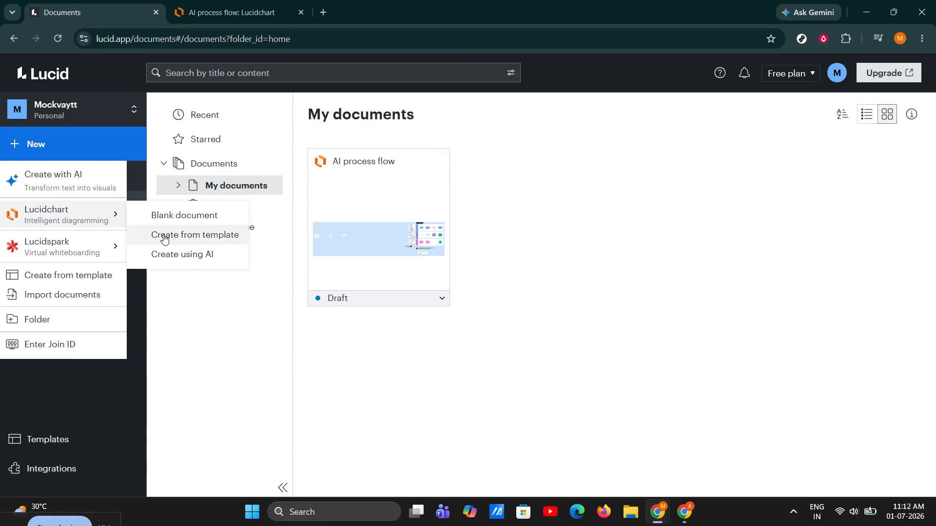
click(167, 233)
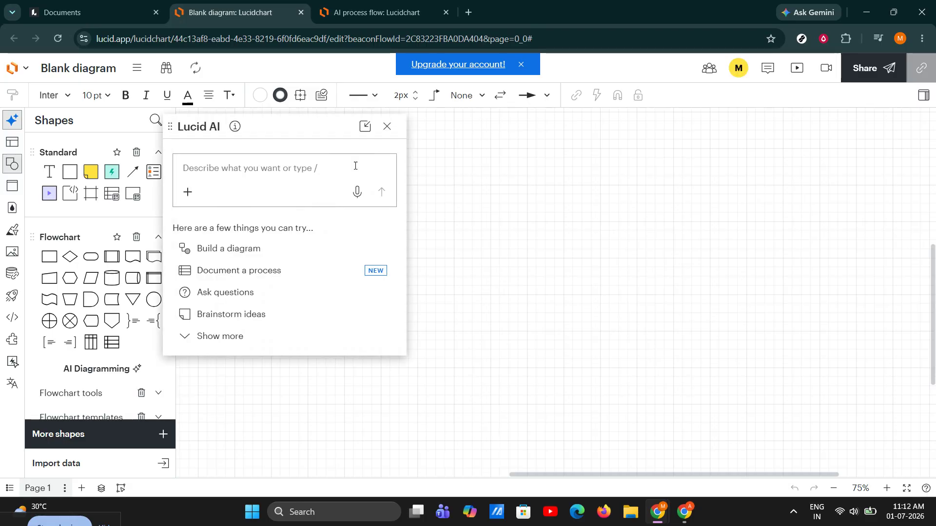
click(387, 126)
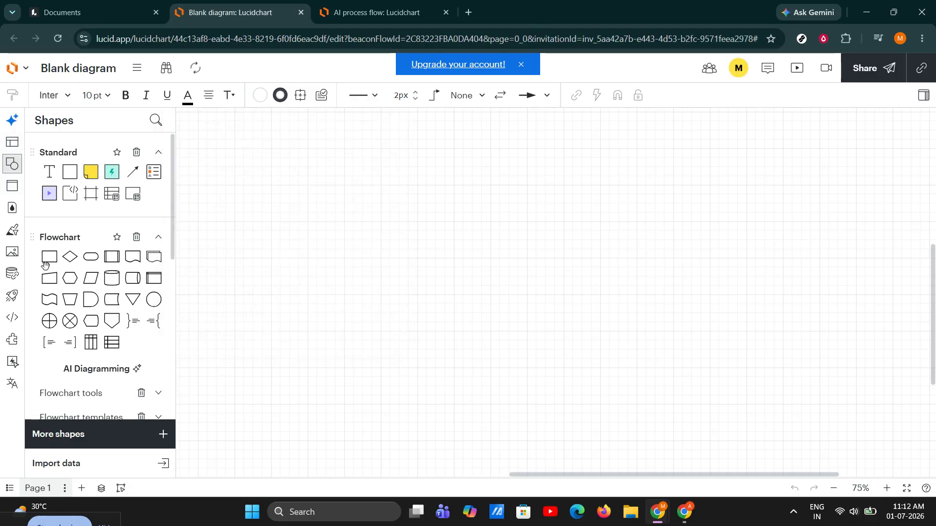
- Place a flowchart Process rectangle in the left part of the canvas, shift it down and right, and enlarge it slightly
drag(47, 262, 272, 248)
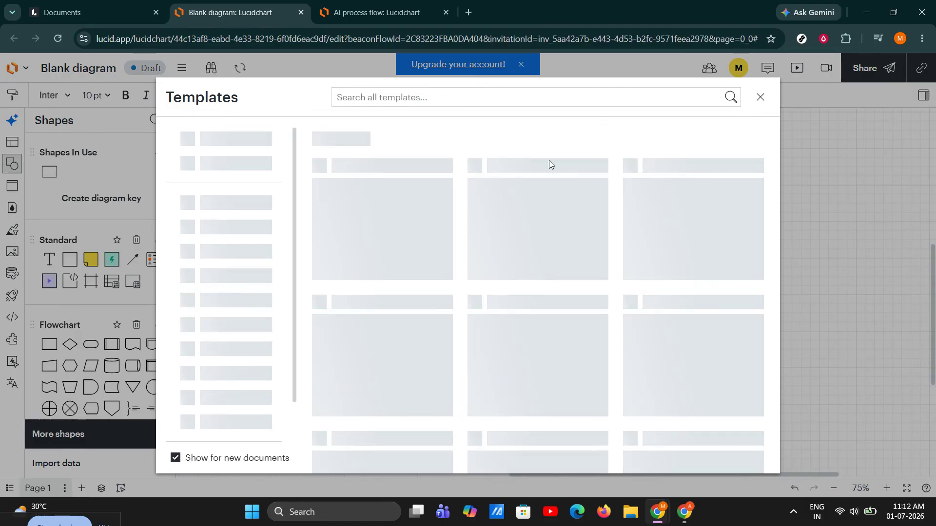
click(761, 99)
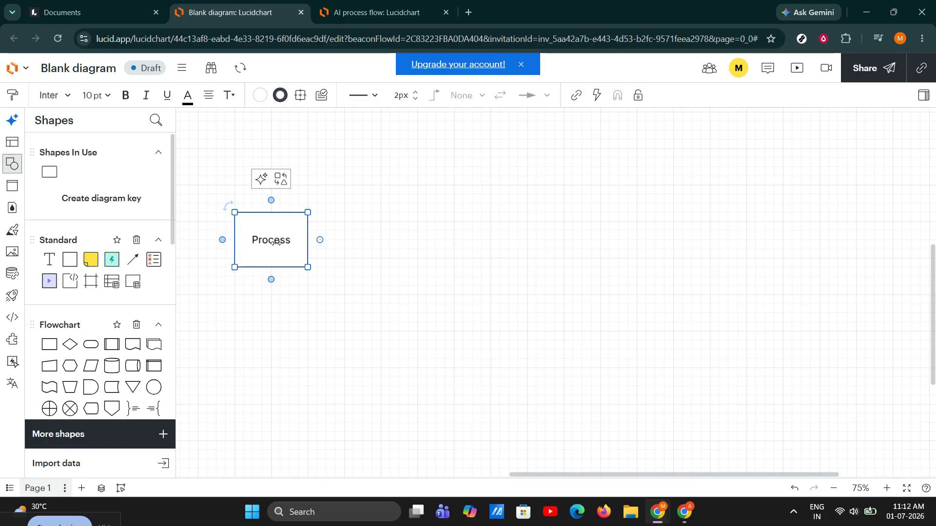
drag(263, 244, 313, 263)
click(420, 244)
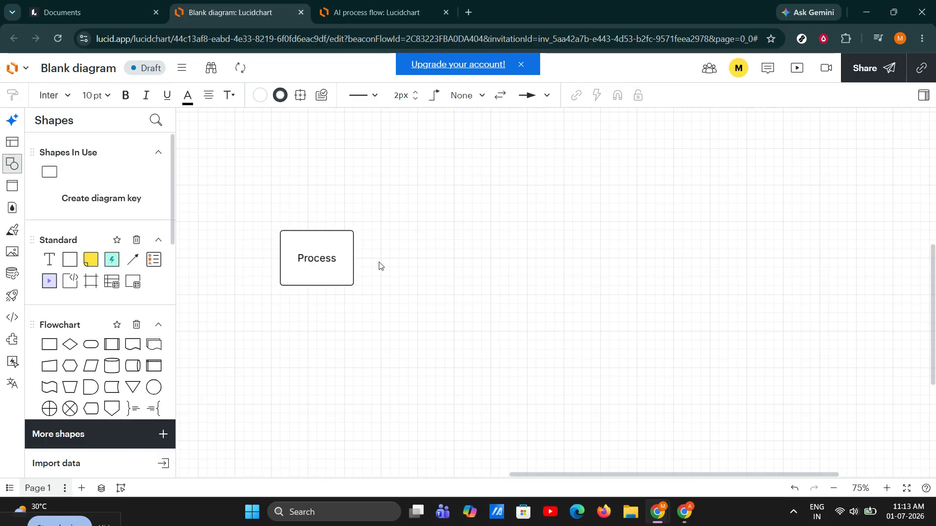
click(309, 271)
drag(354, 285, 362, 293)
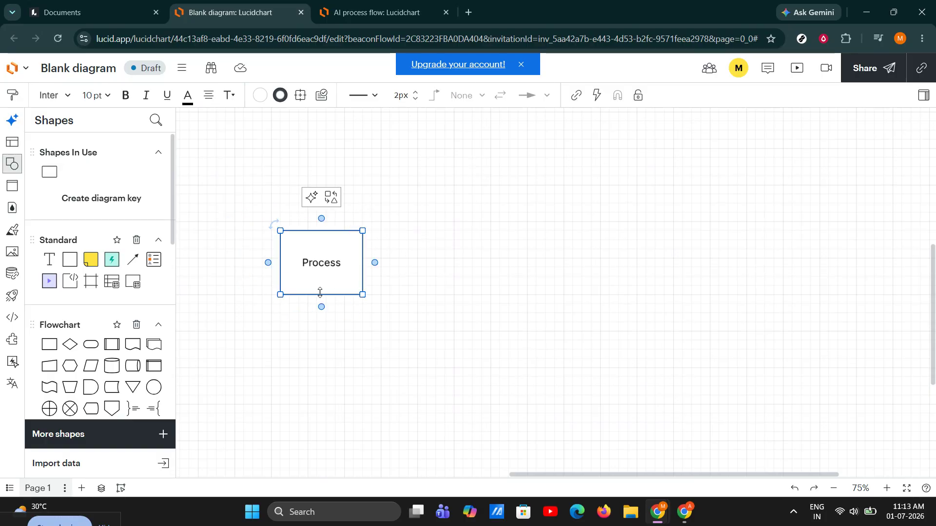
- Browse the standard shape libraries that can be added to the document, without adding any
click(155, 427)
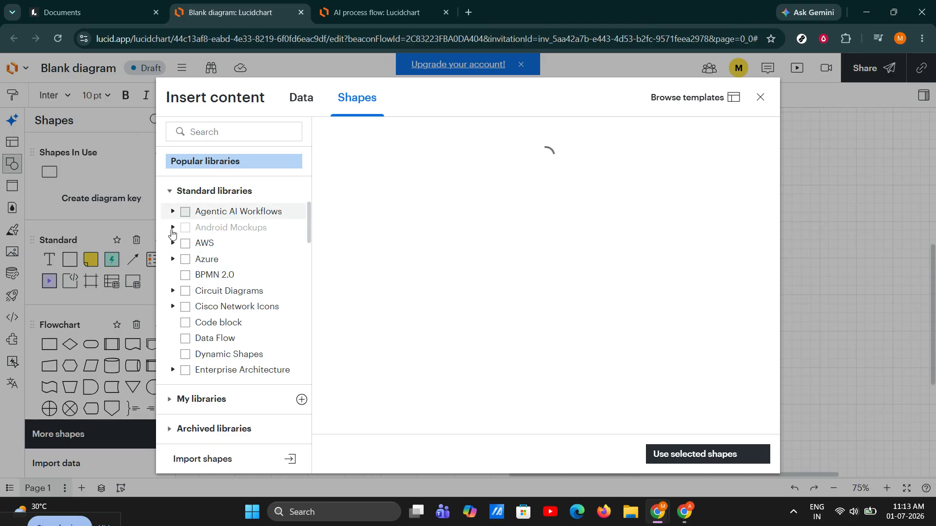
scroll(205, 255, down, 5)
scroll(205, 258, up, 3)
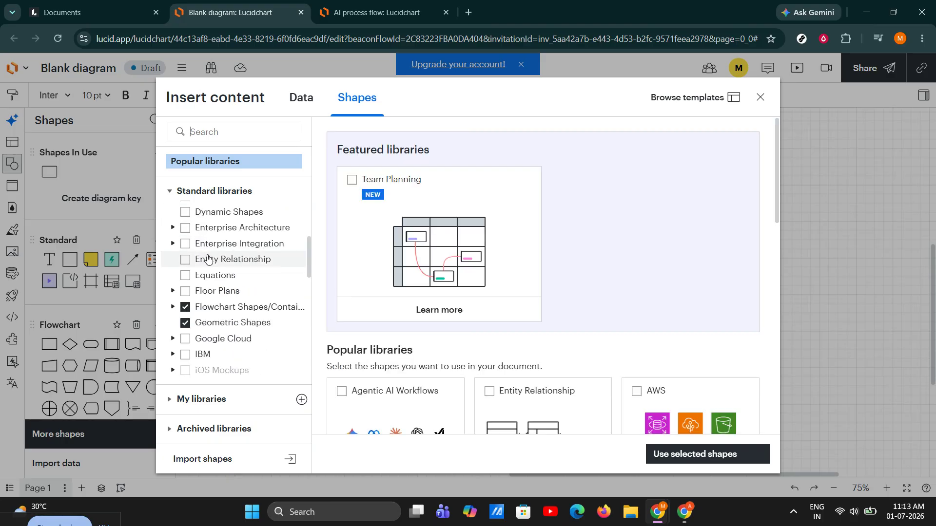
scroll(214, 297, down, 3)
scroll(221, 304, down, 5)
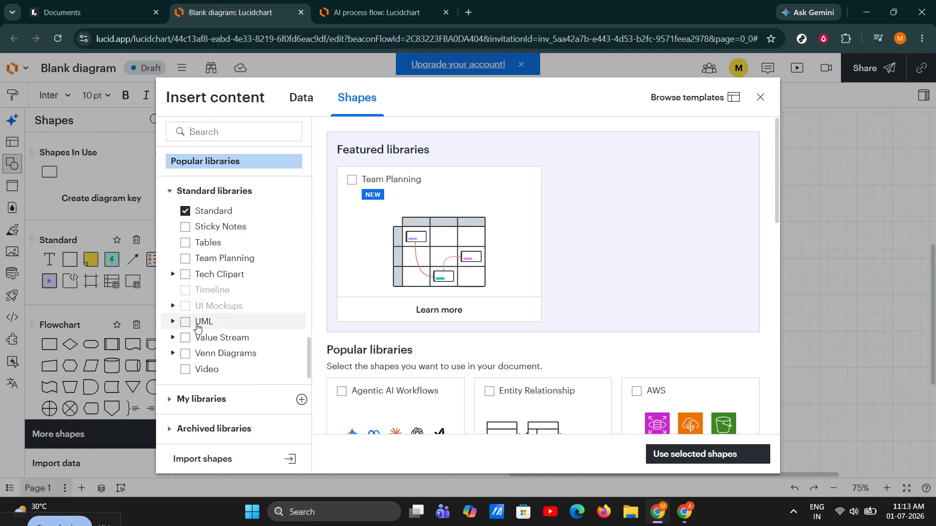
scroll(197, 326, up, 10)
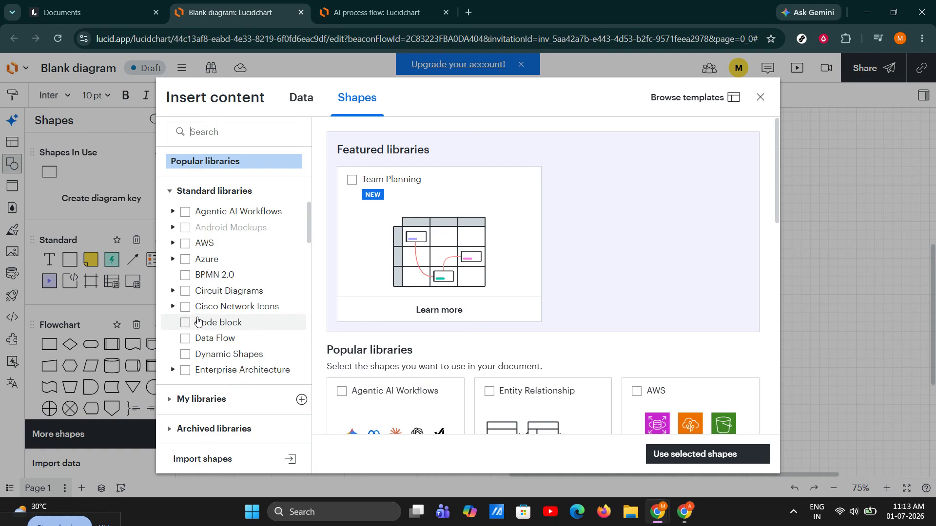
scroll(197, 321, down, 2)
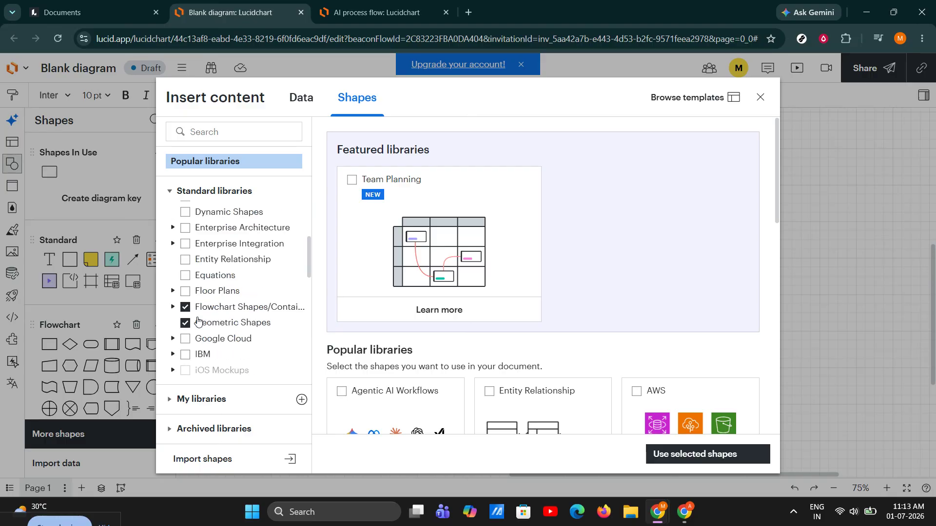
click(760, 97)
- Make the Process rectangle's label text bold and blue
double_click(314, 263)
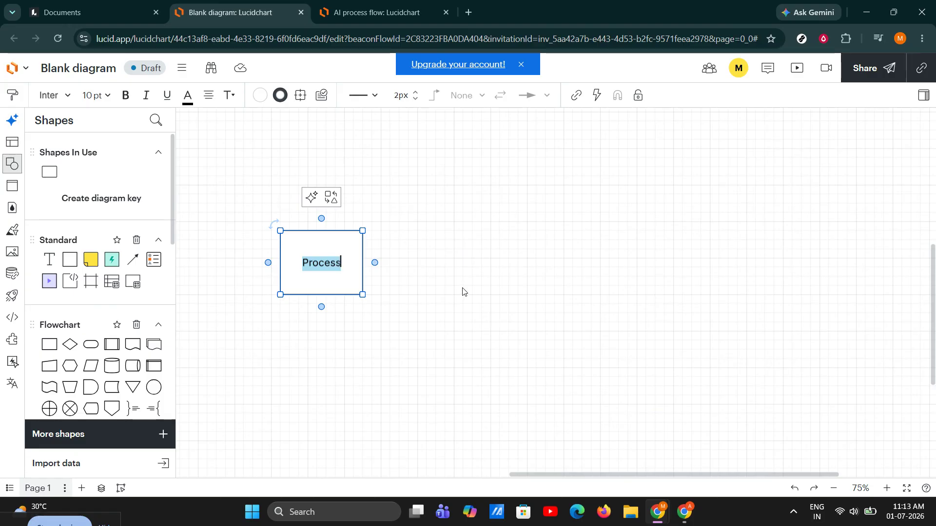
click(415, 258)
double_click(312, 267)
click(313, 267)
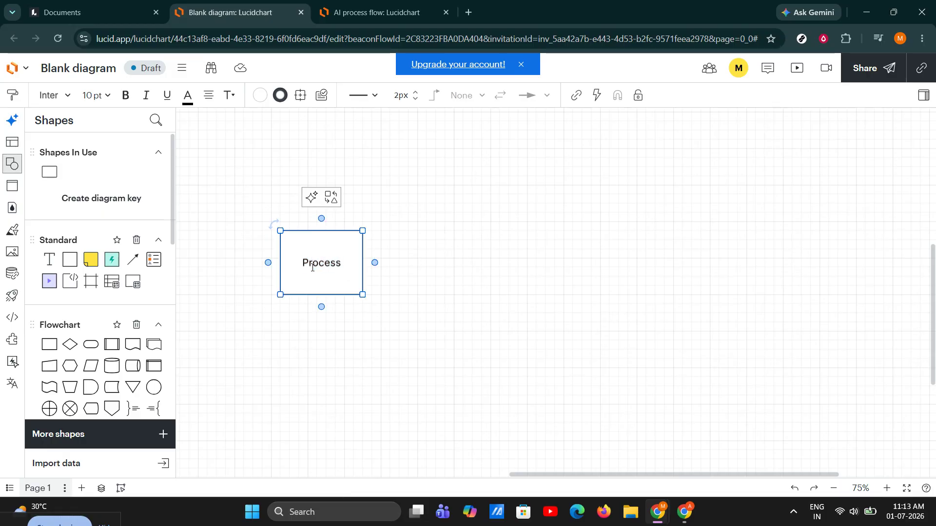
double_click(313, 267)
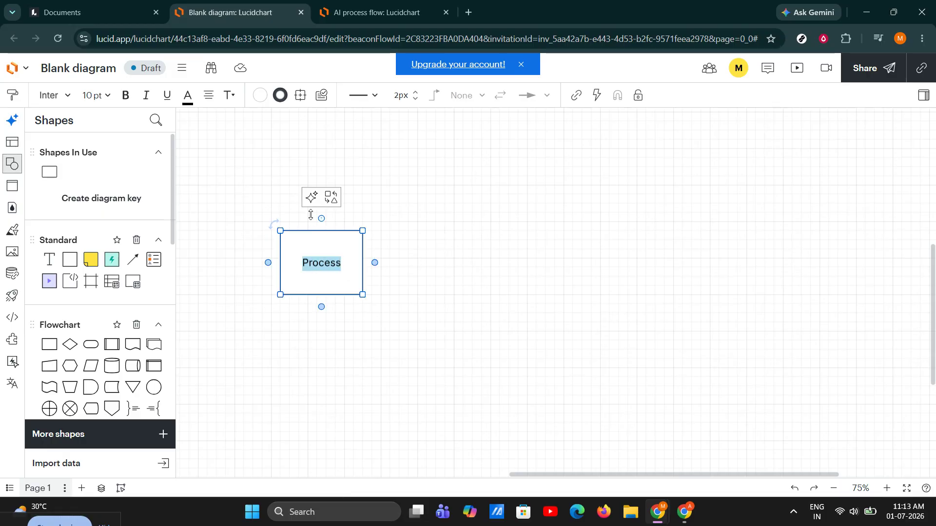
click(126, 95)
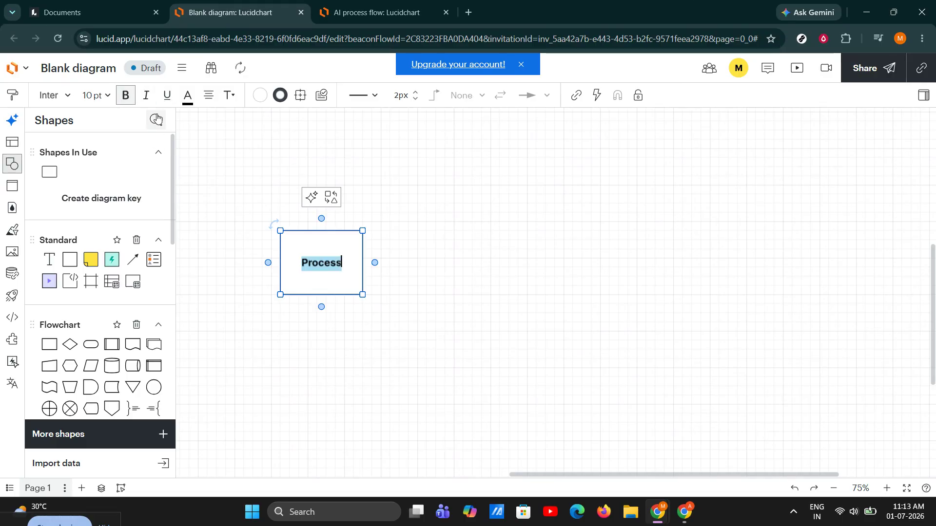
click(188, 96)
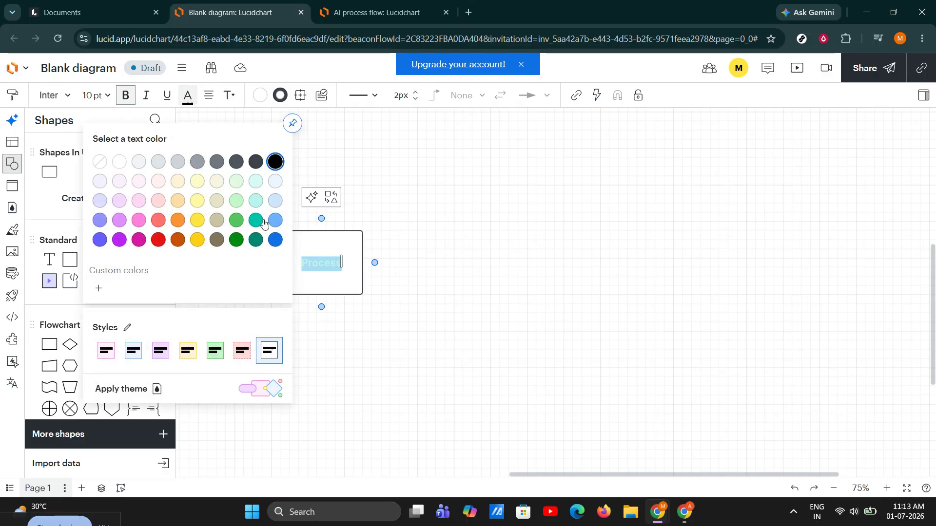
click(275, 240)
click(296, 210)
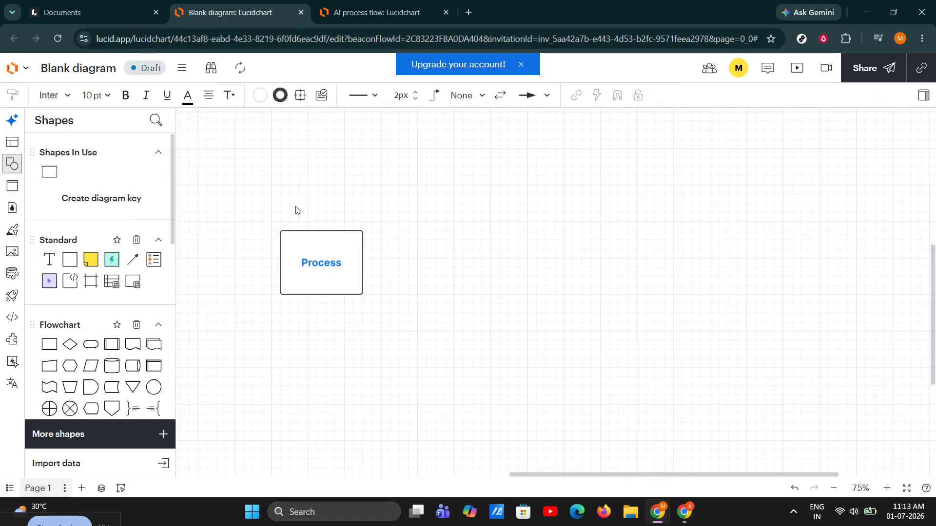
- Connect the Process box to a new Decision diamond on its right, enlarging the diamond so the connector runs straight
drag(73, 347, 552, 258)
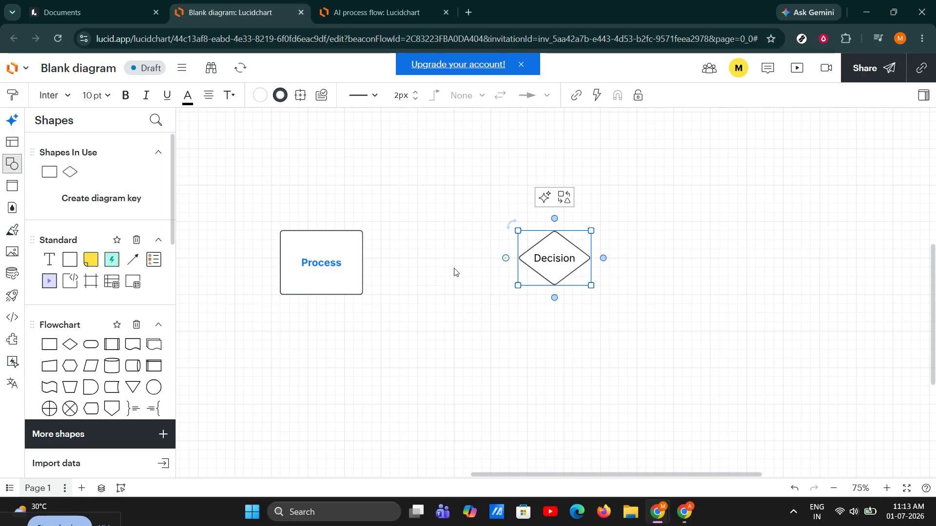
click(360, 263)
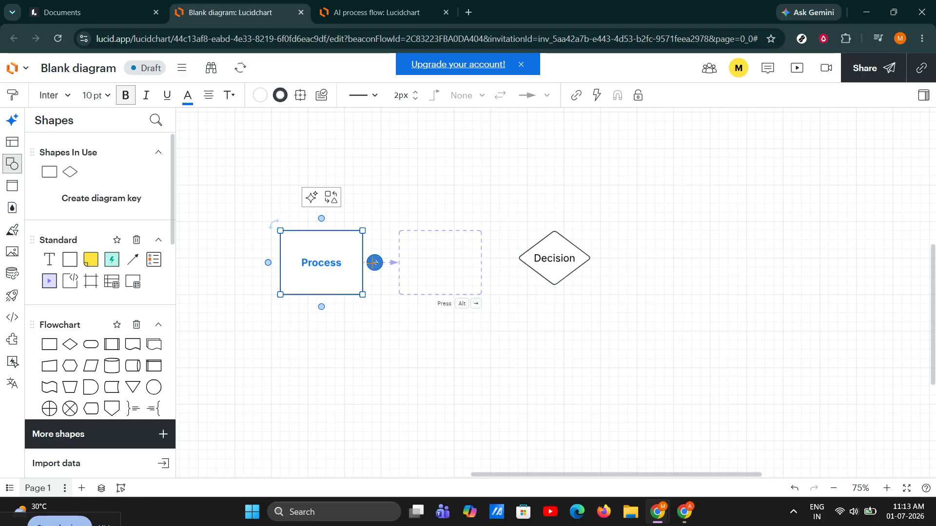
drag(373, 263, 565, 258)
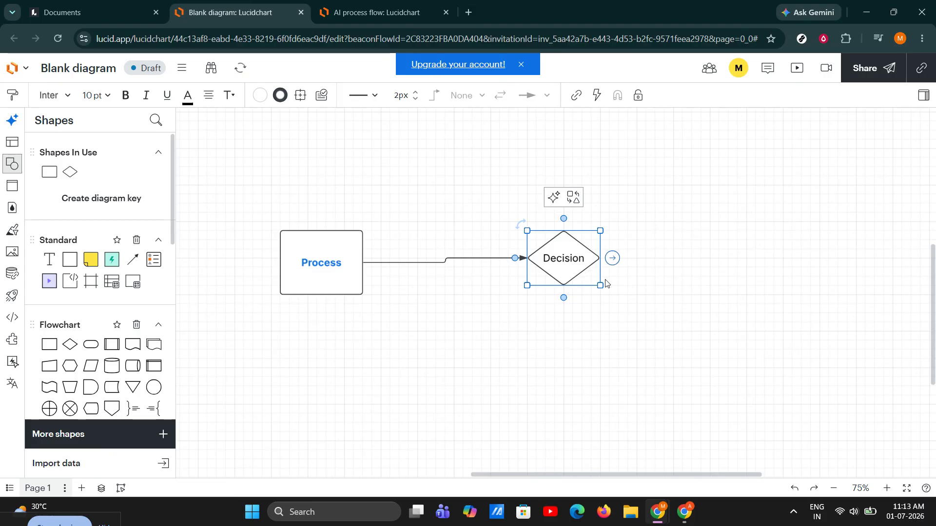
drag(601, 284, 579, 271)
click(633, 175)
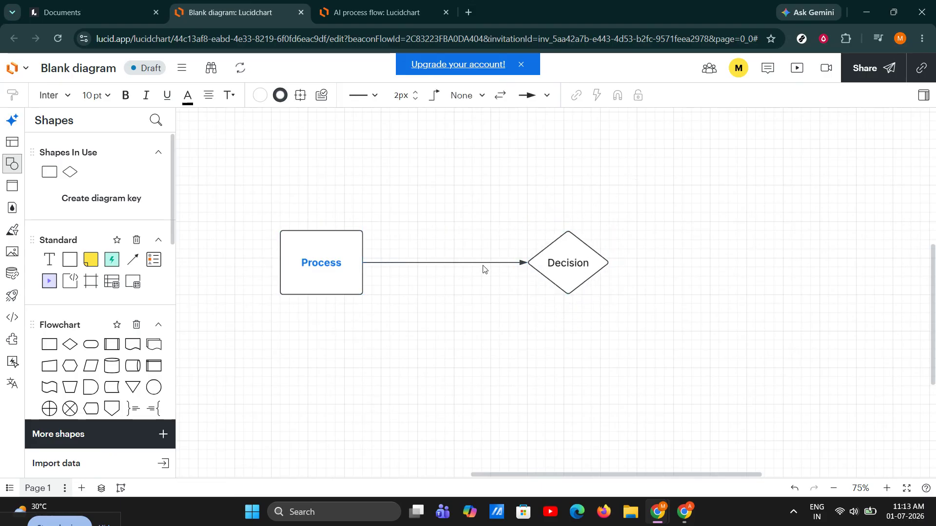
- Give the connector between Process and Decision a hollow arrowhead and set its line thickness to 3 px
click(444, 264)
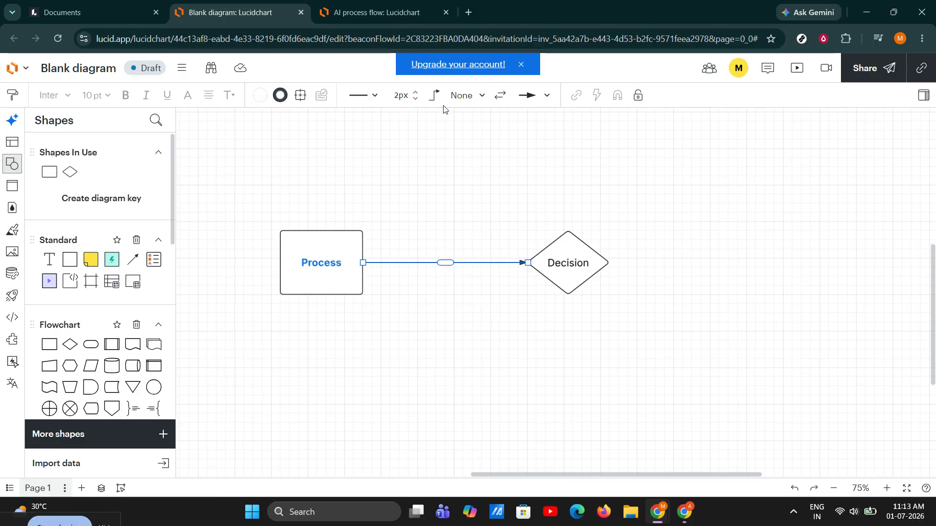
click(545, 95)
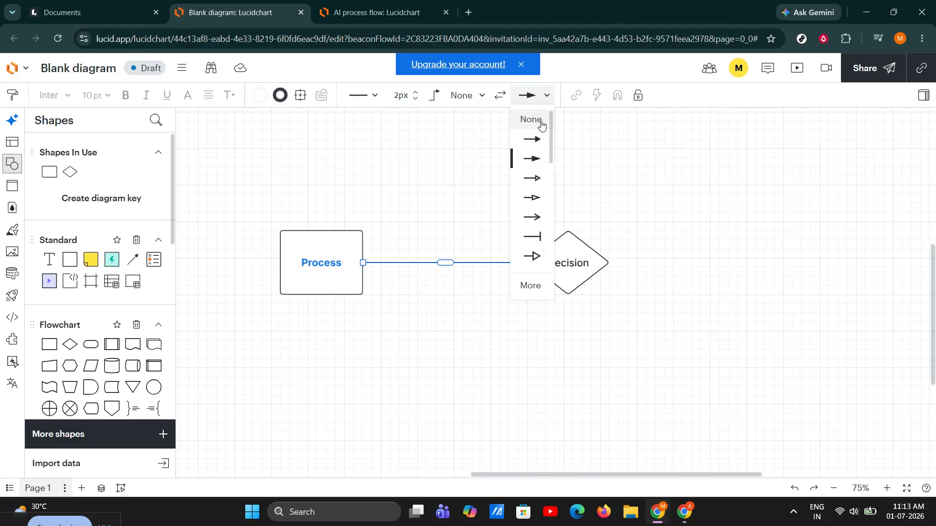
click(535, 181)
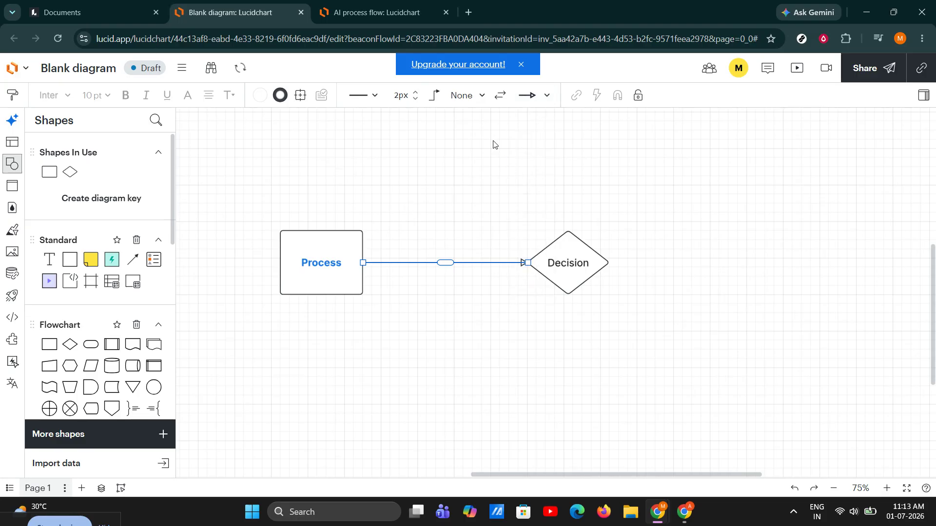
click(414, 92)
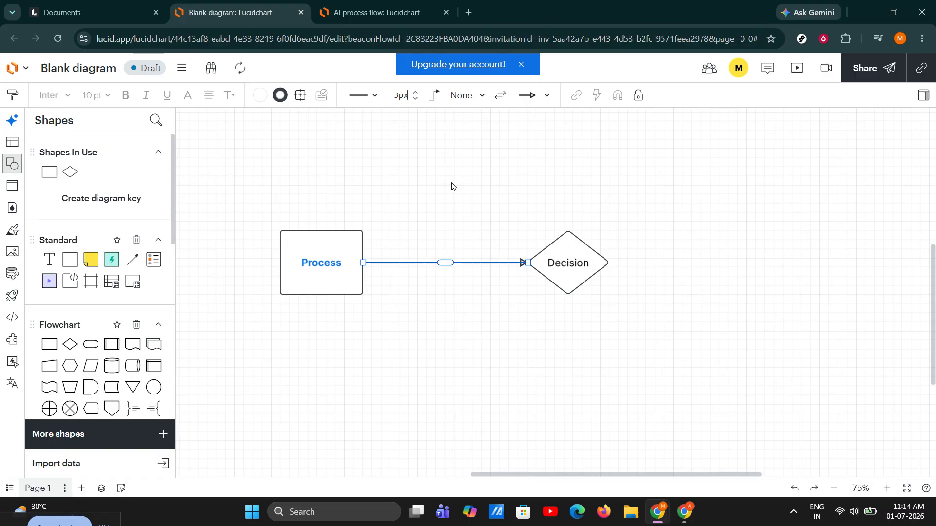
click(402, 180)
- Change the line style of the connector between Process and Decision to dashed
click(420, 264)
click(361, 96)
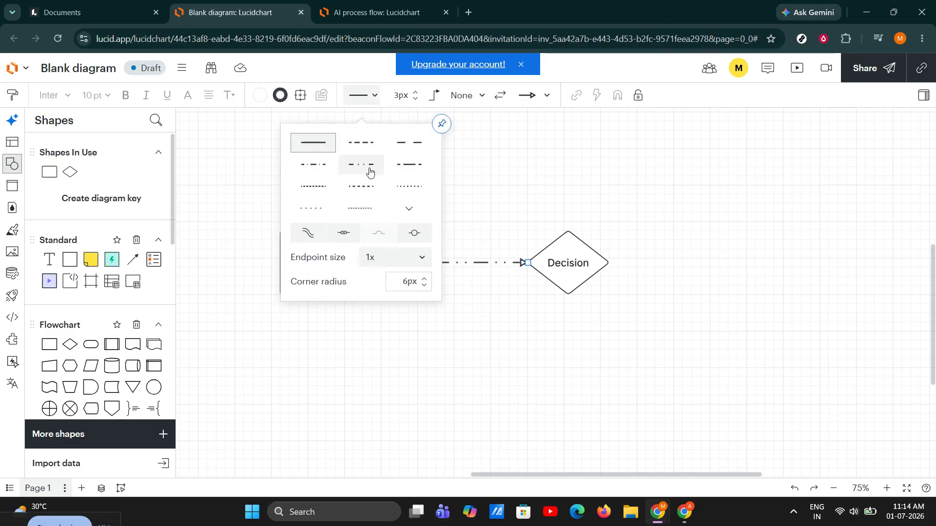
click(361, 143)
click(500, 221)
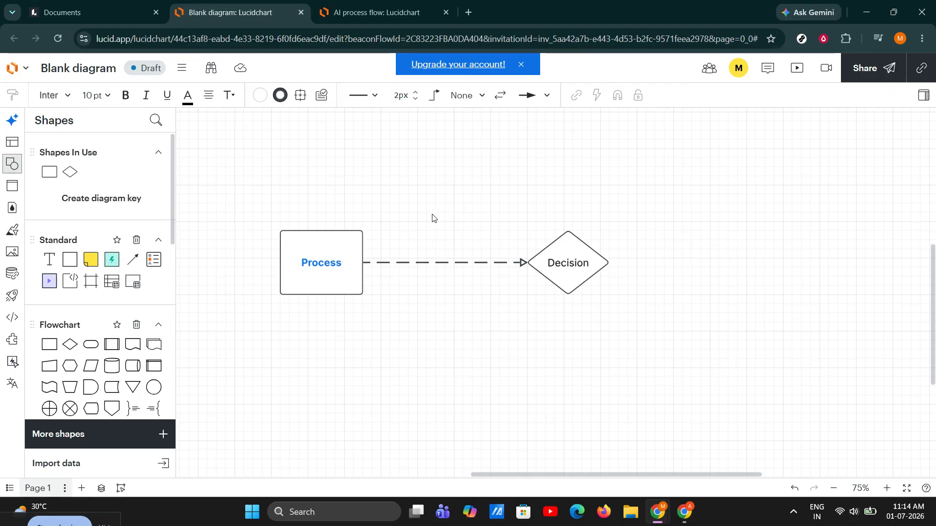
- Move the Process box, Decision diamond and their connector together slightly up and to the right
drag(290, 204, 641, 306)
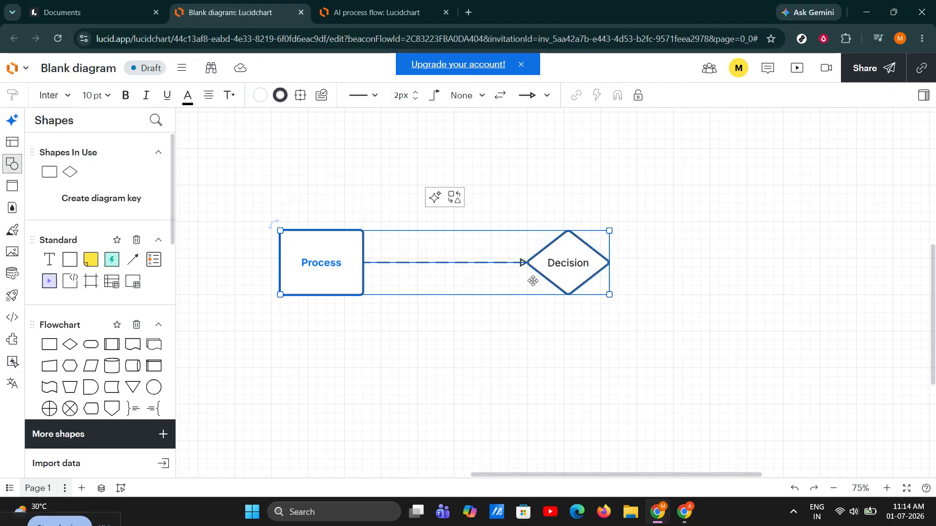
drag(431, 266, 441, 229)
click(448, 316)
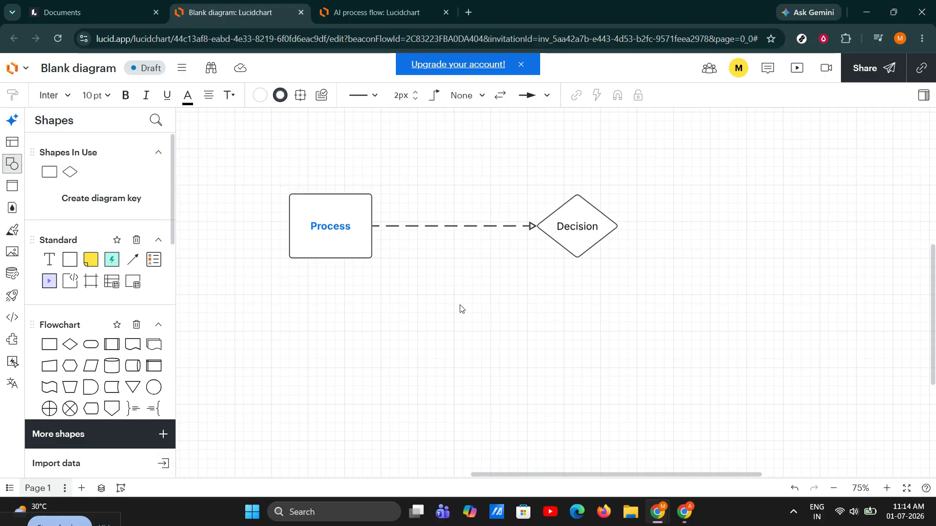
- View the diagram's sharing options for individual access and shareable links, and close them
click(886, 68)
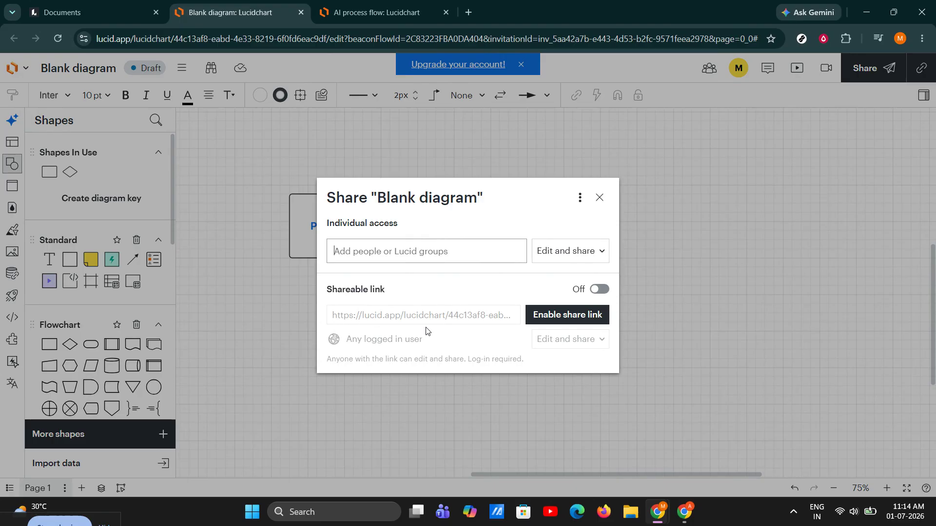
click(599, 198)
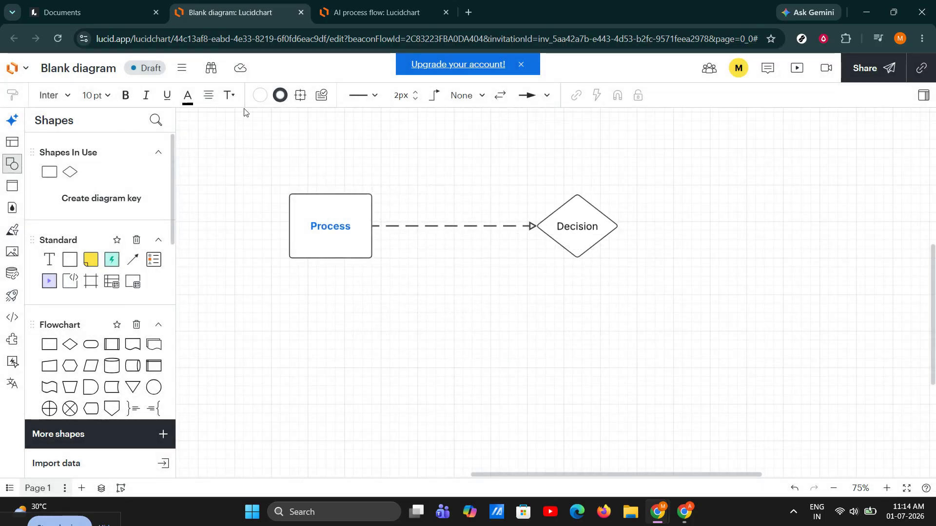
- Examine the PDF export options and the available download file formats, and cancel the download
click(183, 69)
mouse_move(254, 161)
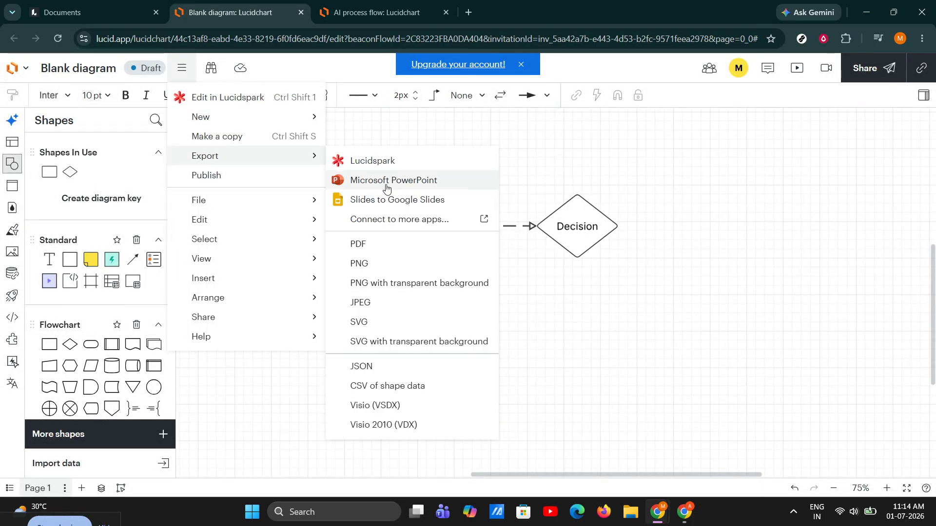
click(385, 246)
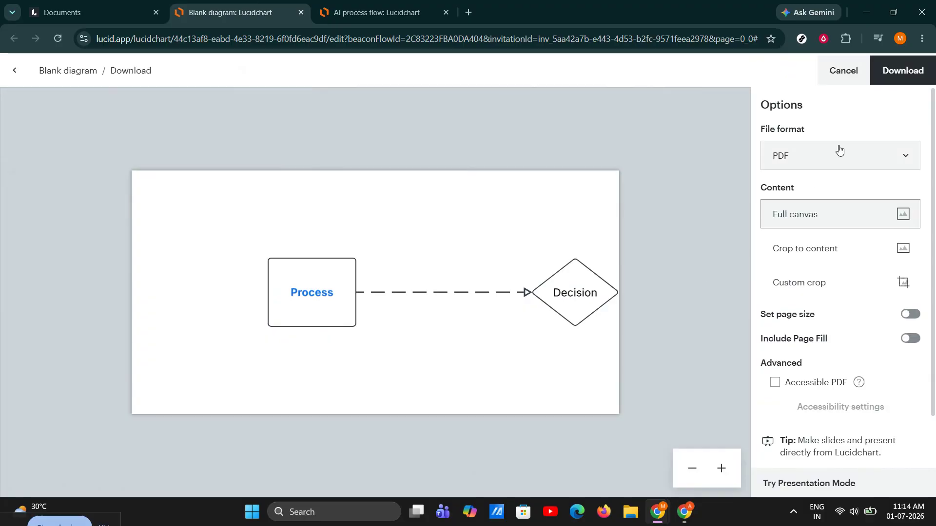
click(867, 158)
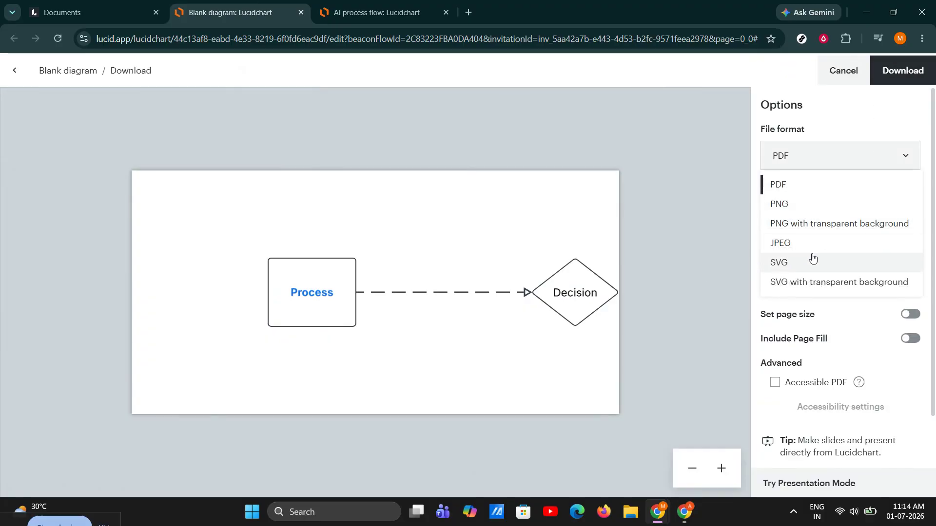
click(812, 156)
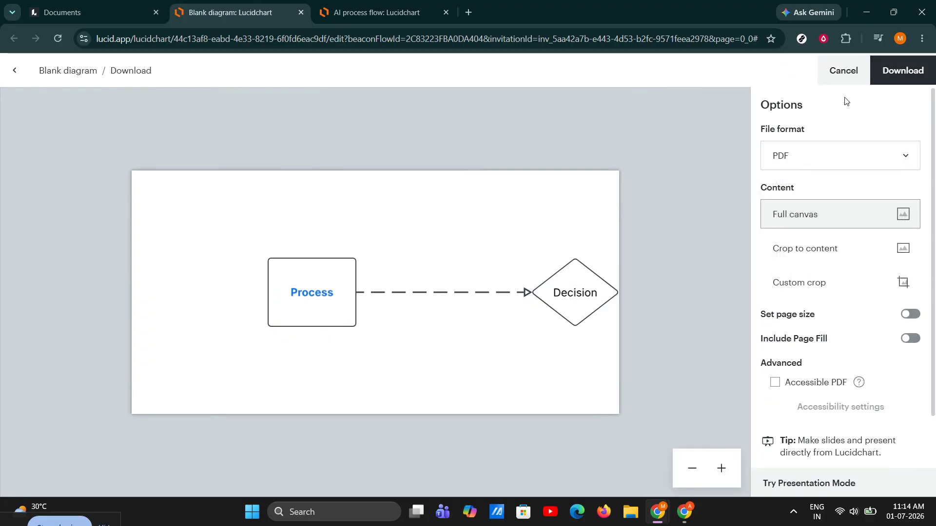
click(843, 74)
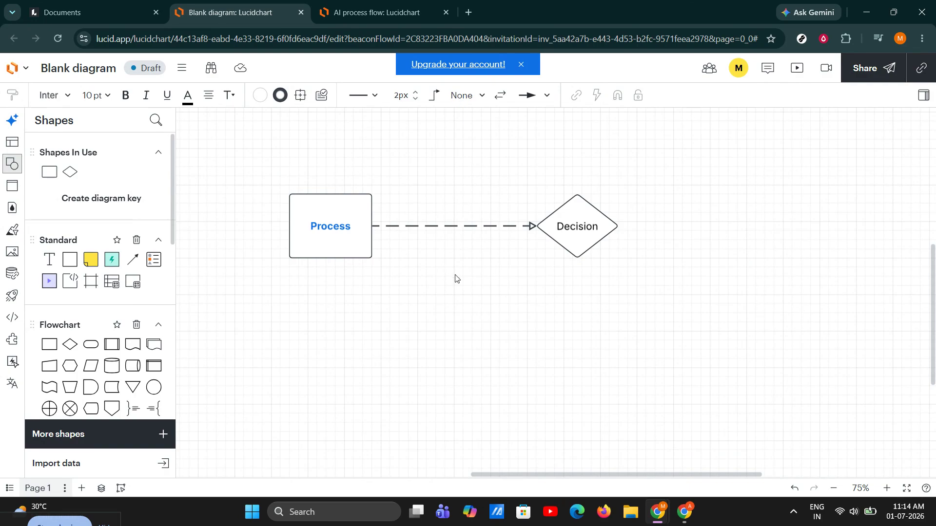